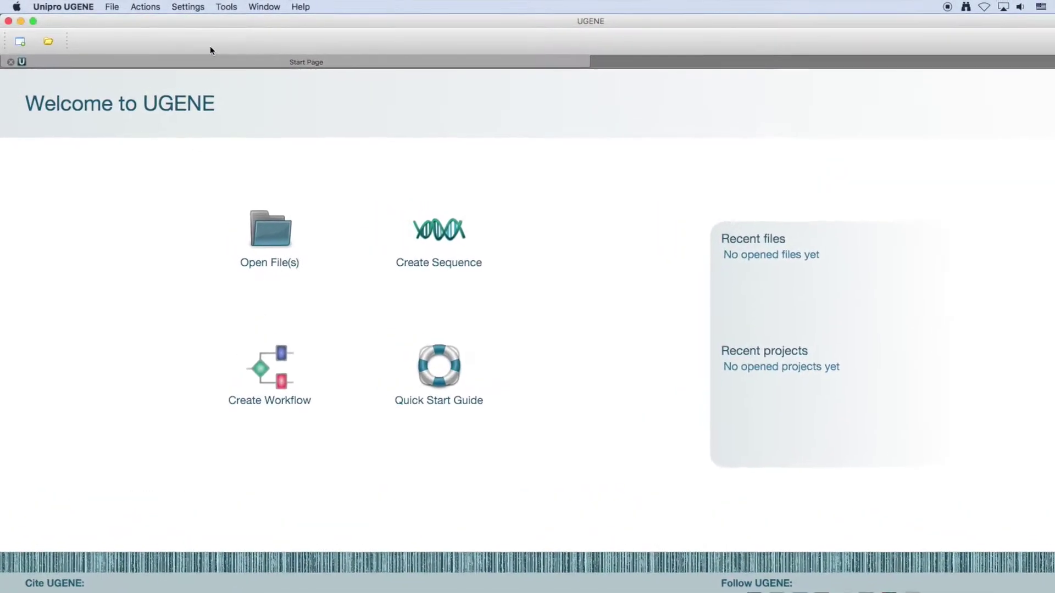
Open the Map Sanger Reads to Reference dialog from Tools > Sanger data analysis
{"action": "left_click", "coordinate": [237, 8]}
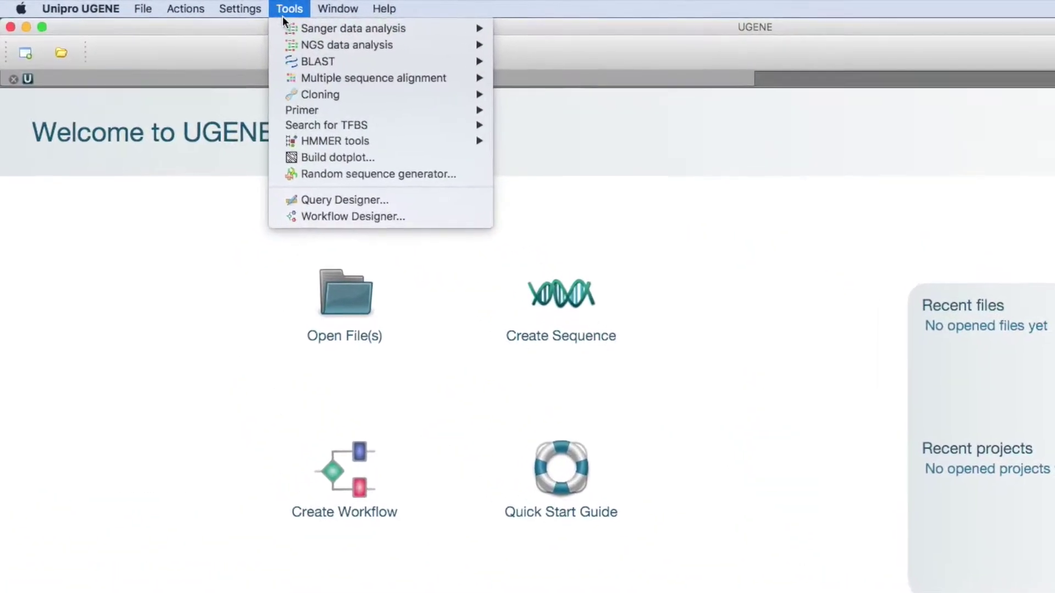
{"action": "mouse_move", "coordinate": [232, 21]}
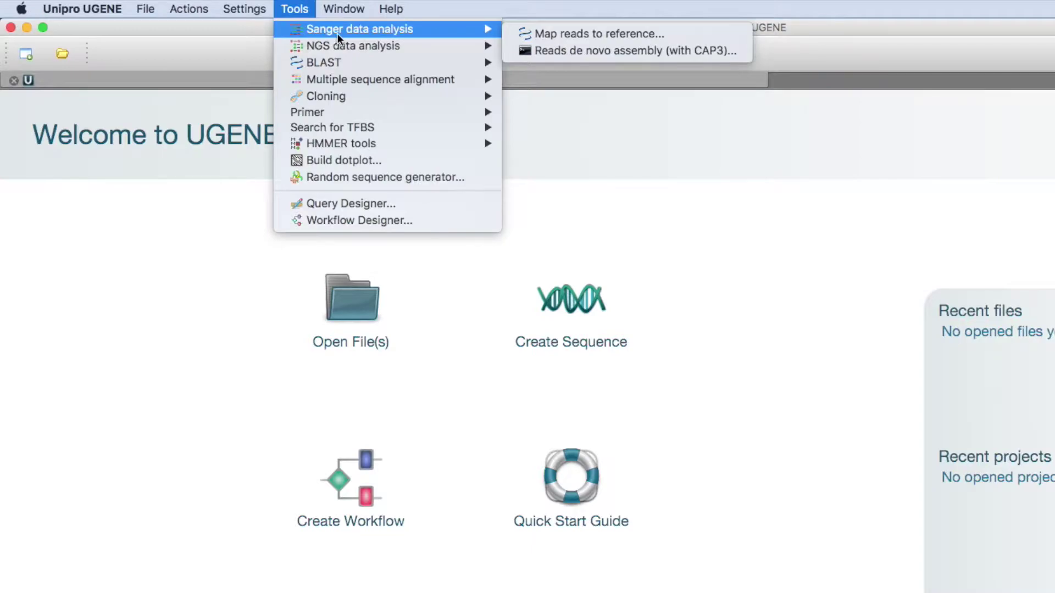
{"action": "left_click", "coordinate": [674, 39]}
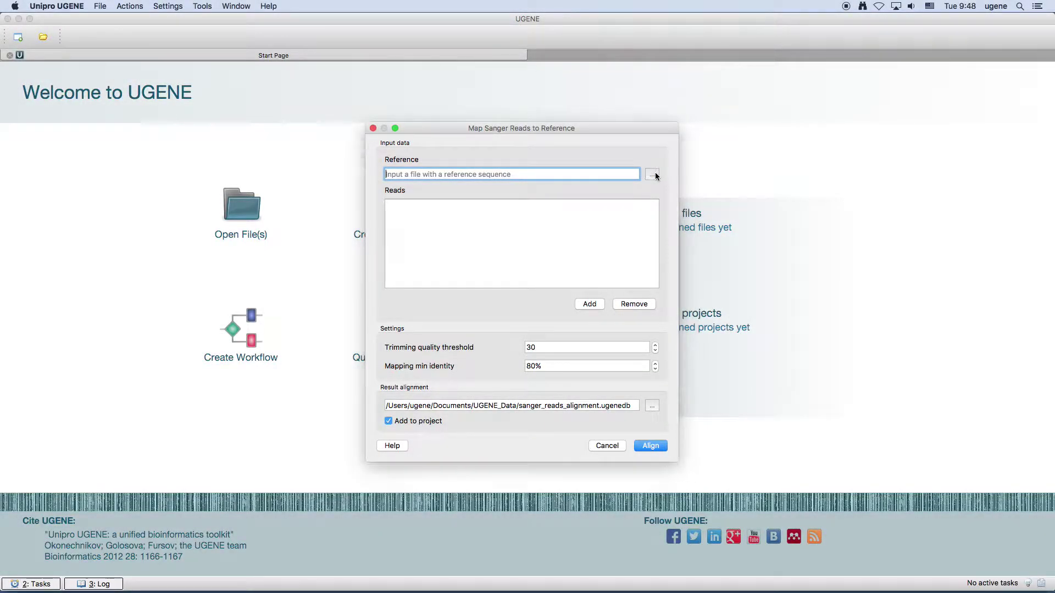
Set KF944111.3.gb as reference and add reads NoV-N1648_01 through NoV-N1648_10.ab1
{"action": "left_click", "coordinate": [652, 174]}
{"action": "double_click", "coordinate": [546, 185]}
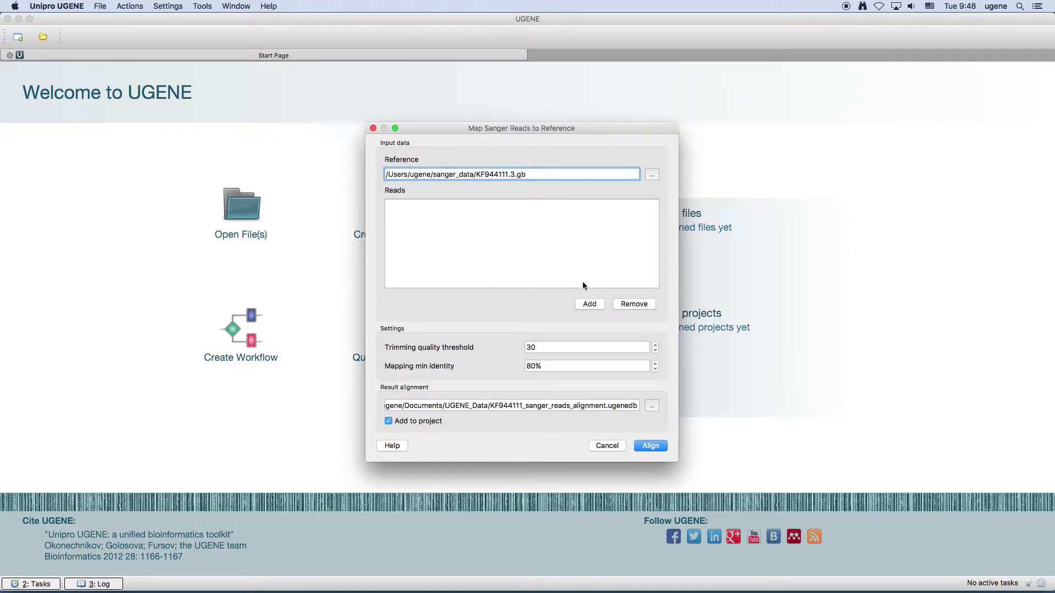
{"action": "left_click", "coordinate": [588, 305]}
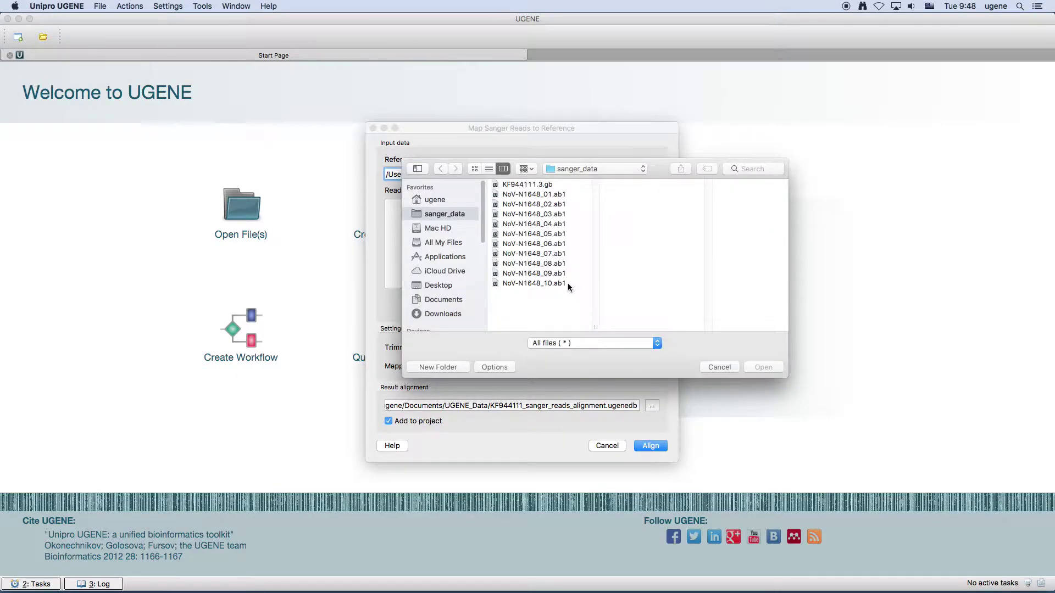
{"action": "left_click", "coordinate": [567, 284]}
{"action": "left_click", "coordinate": [548, 195], "text": "shift"}
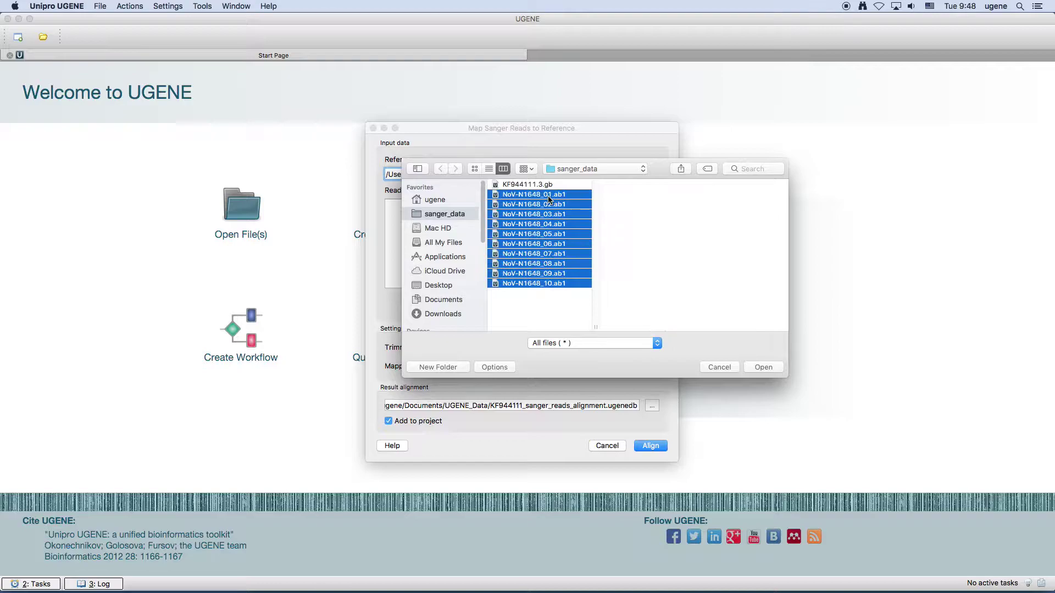
{"action": "key", "text": "Return"}
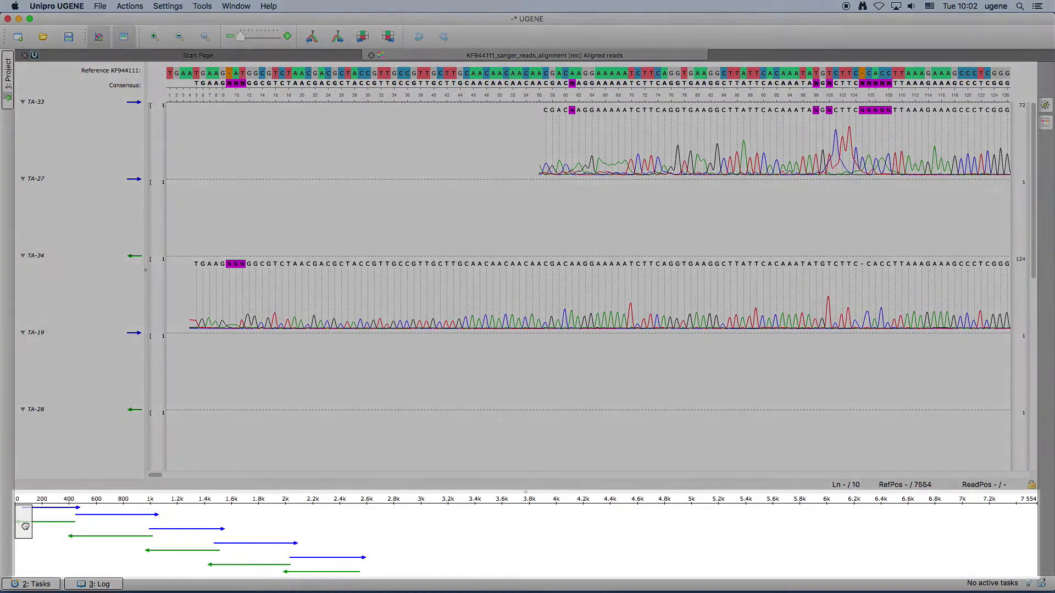
Move along the reference to where reads TA-33, TA-27, TA-34 and TA-28 overlap
{"action": "left_click_drag", "start_coordinate": [25, 526], "coordinate": [72, 518]}
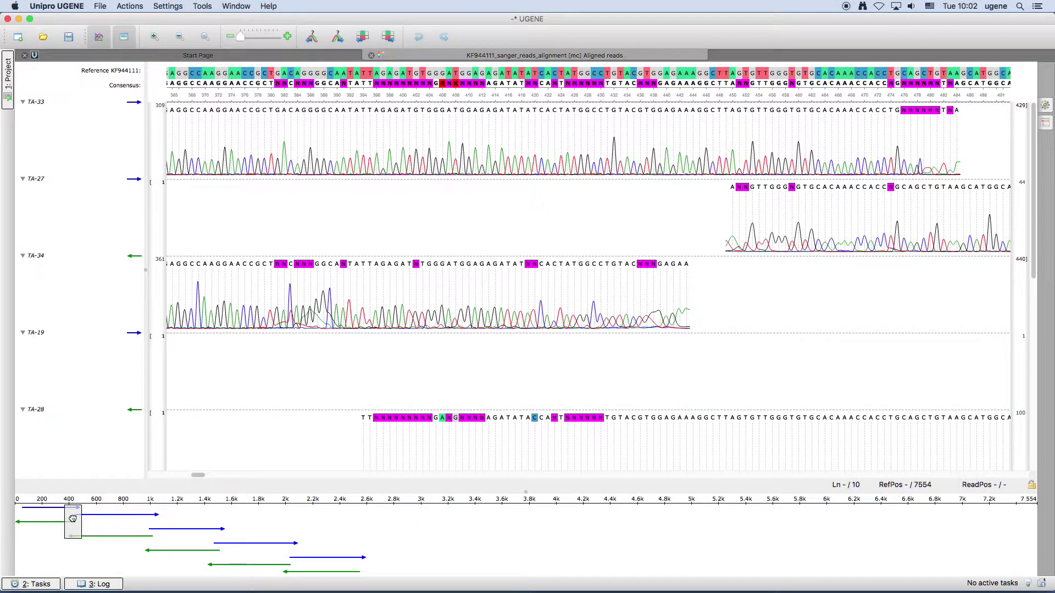
Collapse the TA-34 and TA-27 chromatograms, then toggle all chromatograms off and on
{"action": "left_click", "coordinate": [23, 256]}
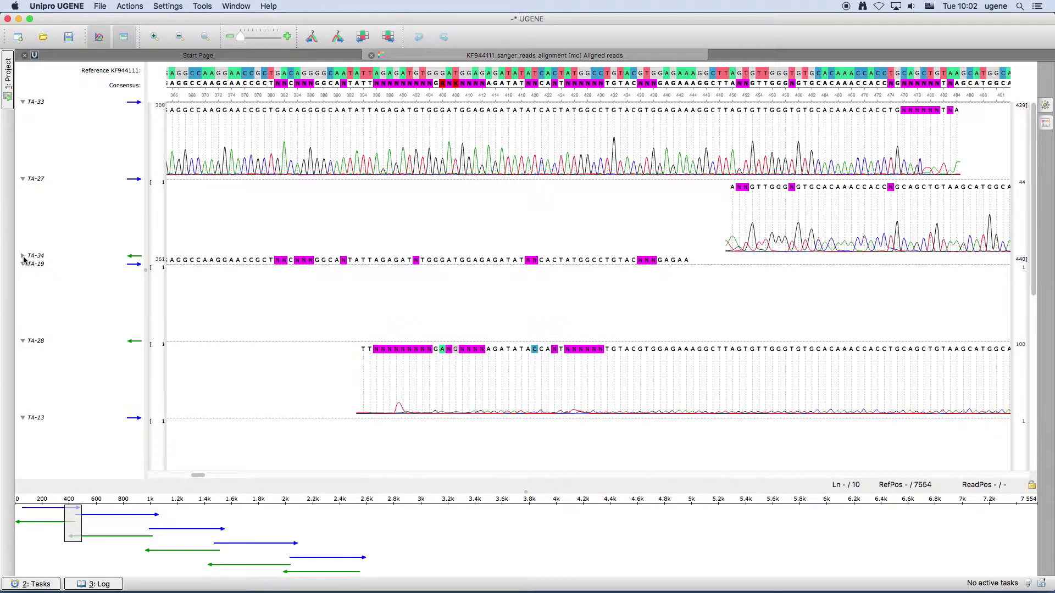
{"action": "left_click", "coordinate": [23, 180]}
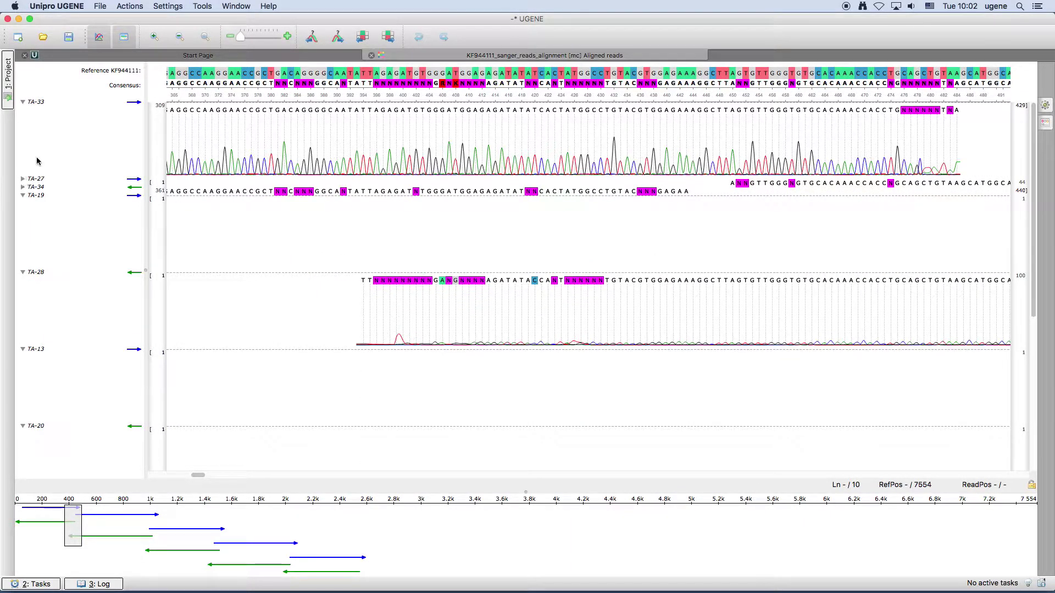
{"action": "left_click", "coordinate": [97, 38]}
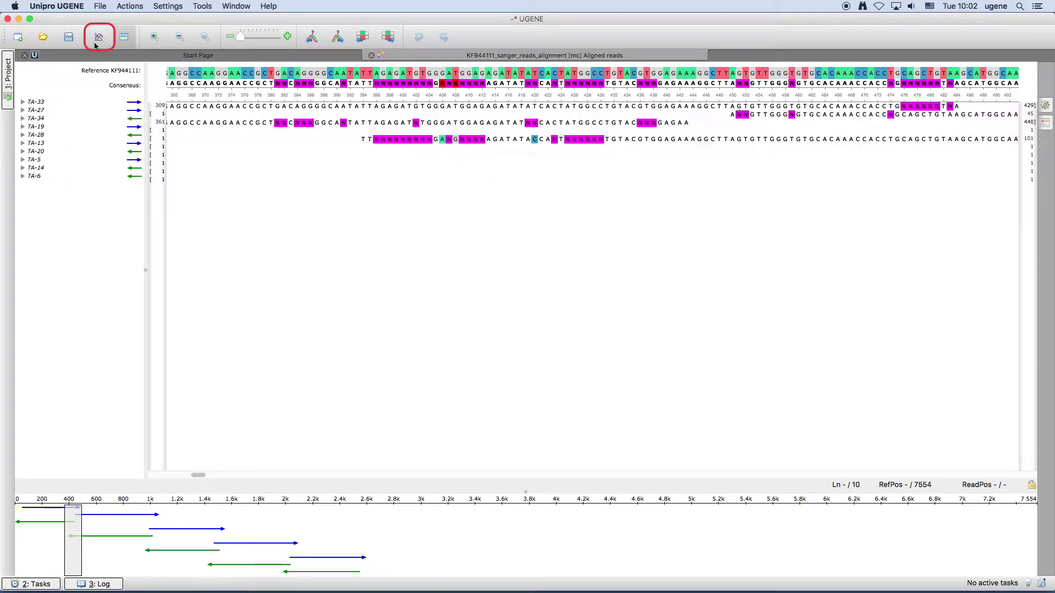
{"action": "left_click", "coordinate": [96, 46]}
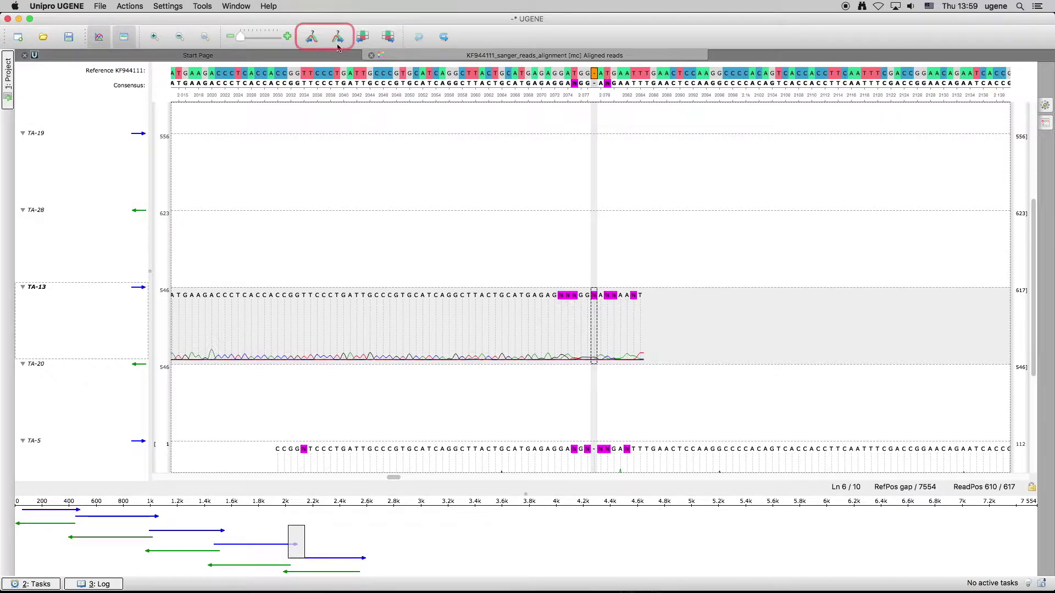
Jump through ambiguous bases until reaching the N in TA-20 near position 1488
{"action": "left_click", "coordinate": [338, 43]}
{"action": "left_click", "coordinate": [338, 44]}
{"action": "left_click", "coordinate": [338, 44]}
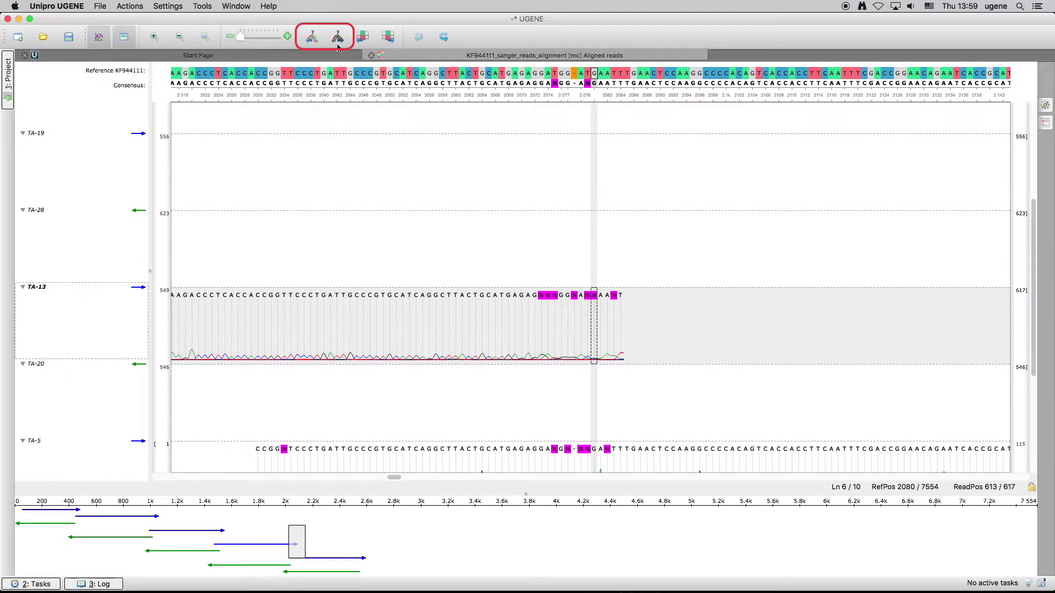
{"action": "left_click", "coordinate": [338, 44]}
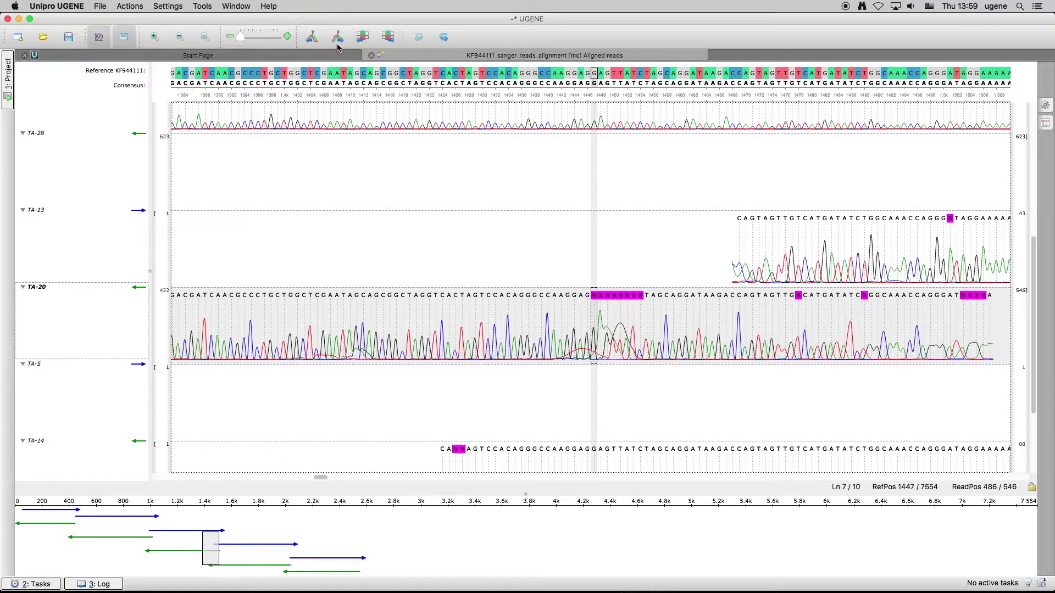
{"action": "left_click", "coordinate": [338, 46]}
{"action": "left_click", "coordinate": [338, 44]}
{"action": "left_click", "coordinate": [338, 44]}
{"action": "left_click", "coordinate": [338, 44]}
{"action": "left_click", "coordinate": [338, 44]}
{"action": "left_click", "coordinate": [338, 44]}
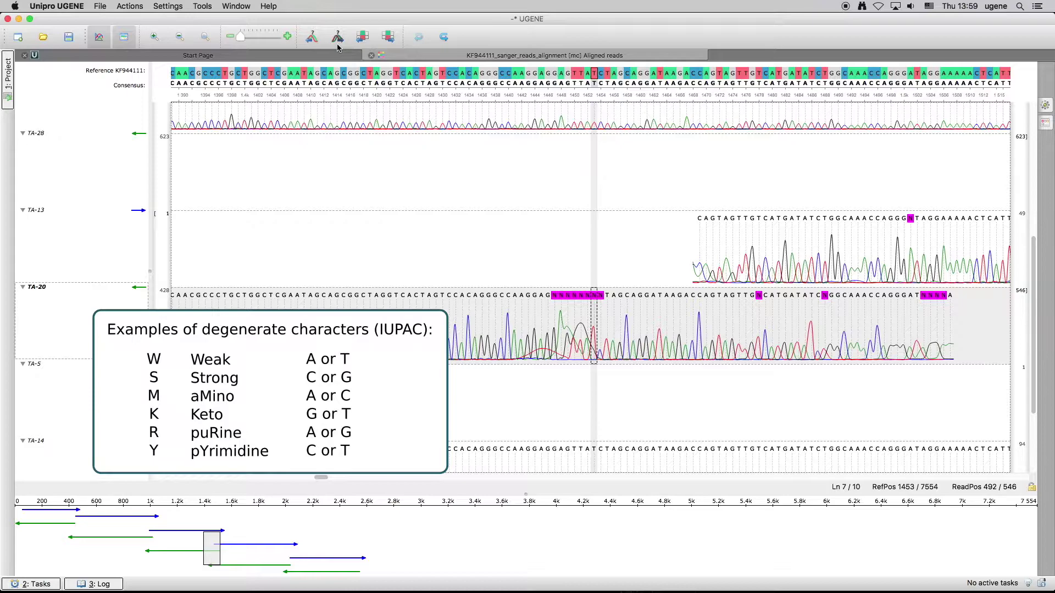
{"action": "left_click", "coordinate": [338, 44]}
{"action": "left_click", "coordinate": [338, 44]}
{"action": "left_click", "coordinate": [338, 45]}
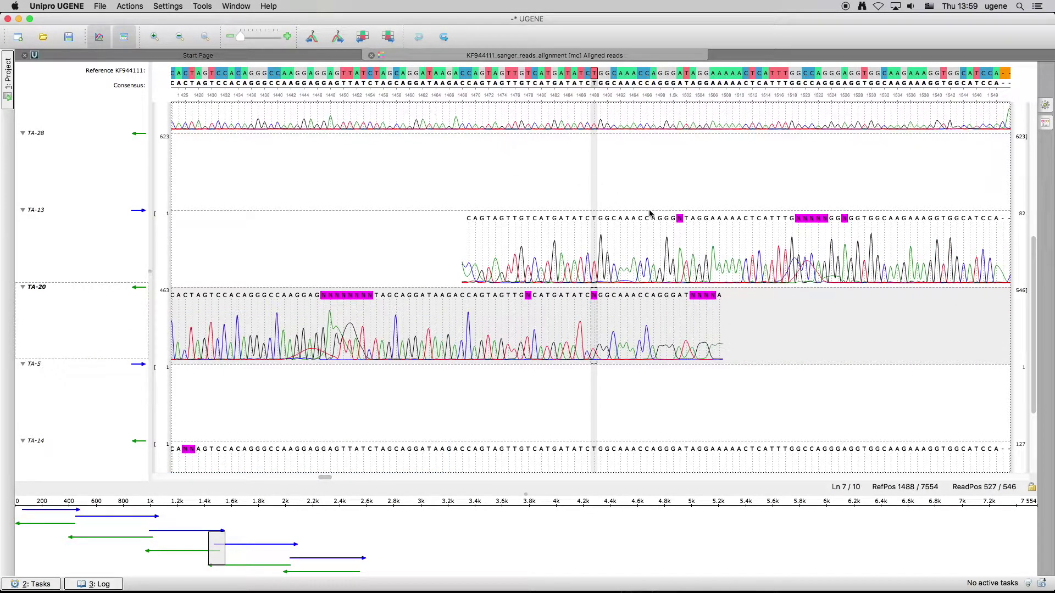
Replace the ambiguous N at position 1501 of read TA-13 with A
{"action": "left_click", "coordinate": [680, 232]}
{"action": "key", "text": "shift+r"}
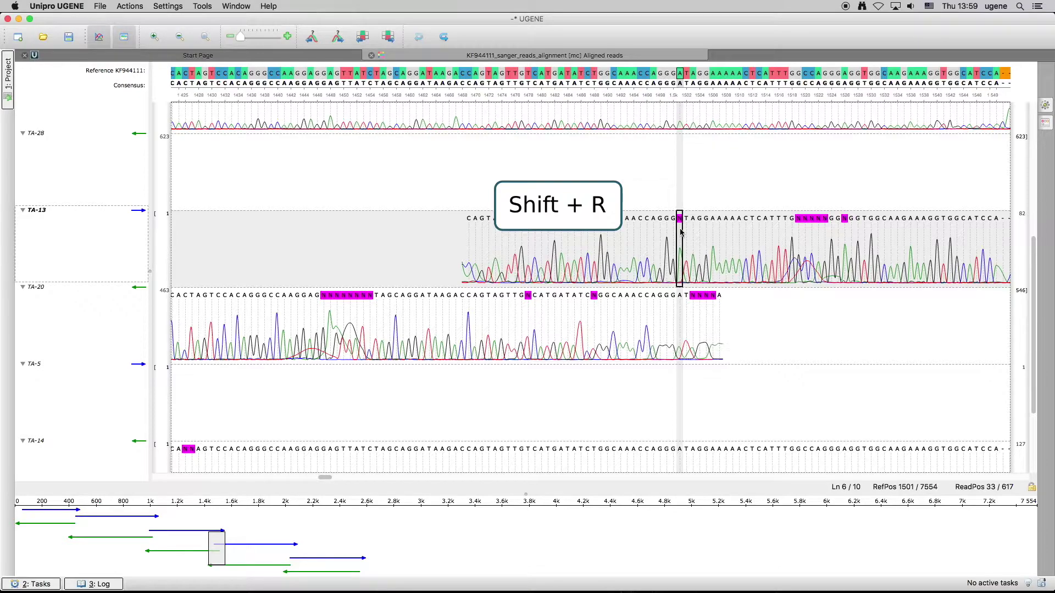
{"action": "key", "text": "a"}
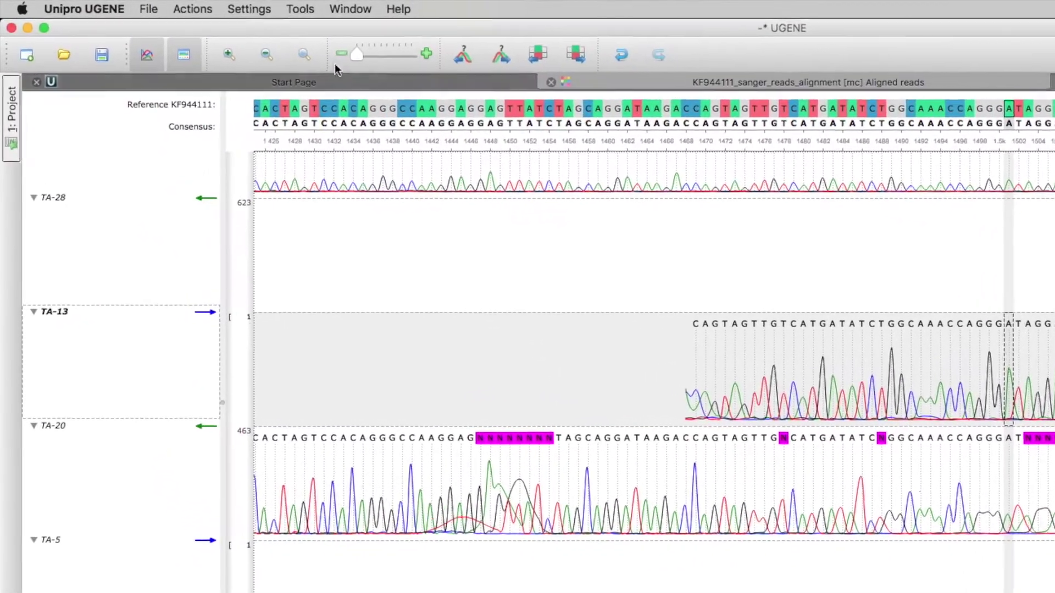
Show the Actions > Edit menu and the Trim right end option for read TA-19
{"action": "left_click", "coordinate": [199, 10]}
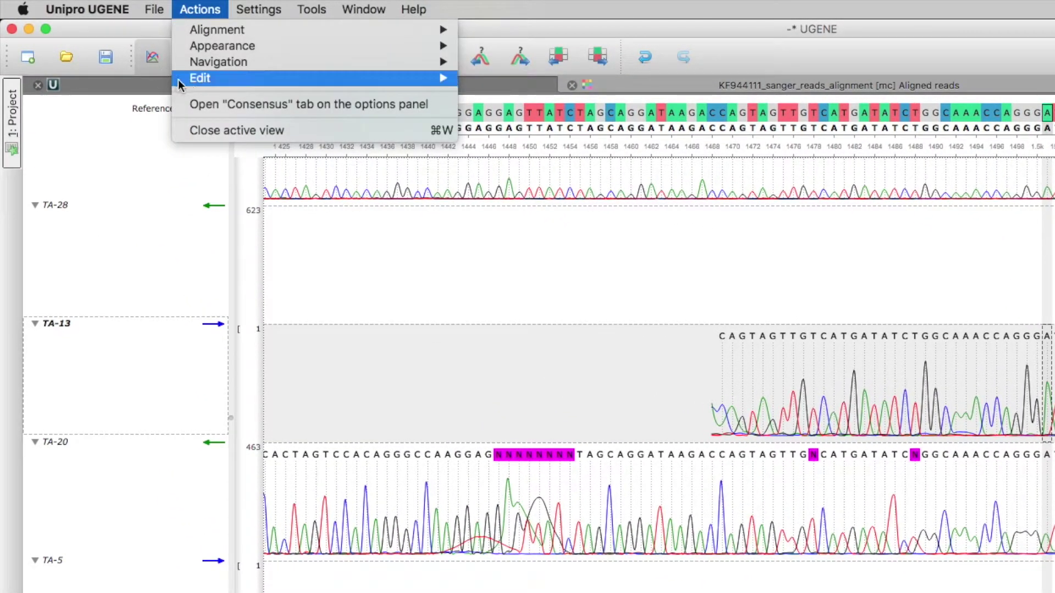
{"action": "mouse_move", "coordinate": [194, 82]}
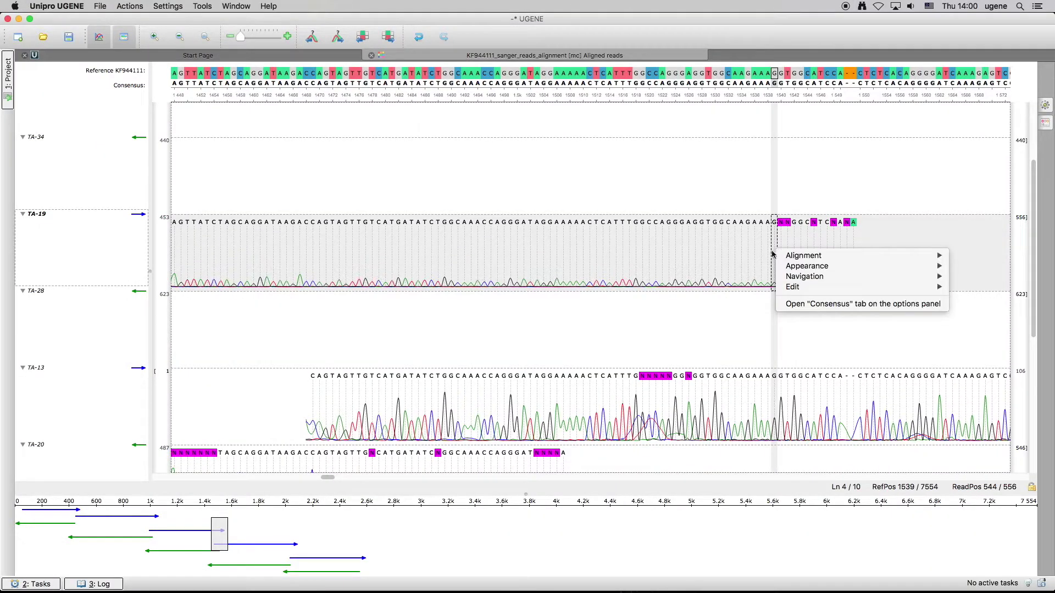
{"action": "mouse_move", "coordinate": [783, 291]}
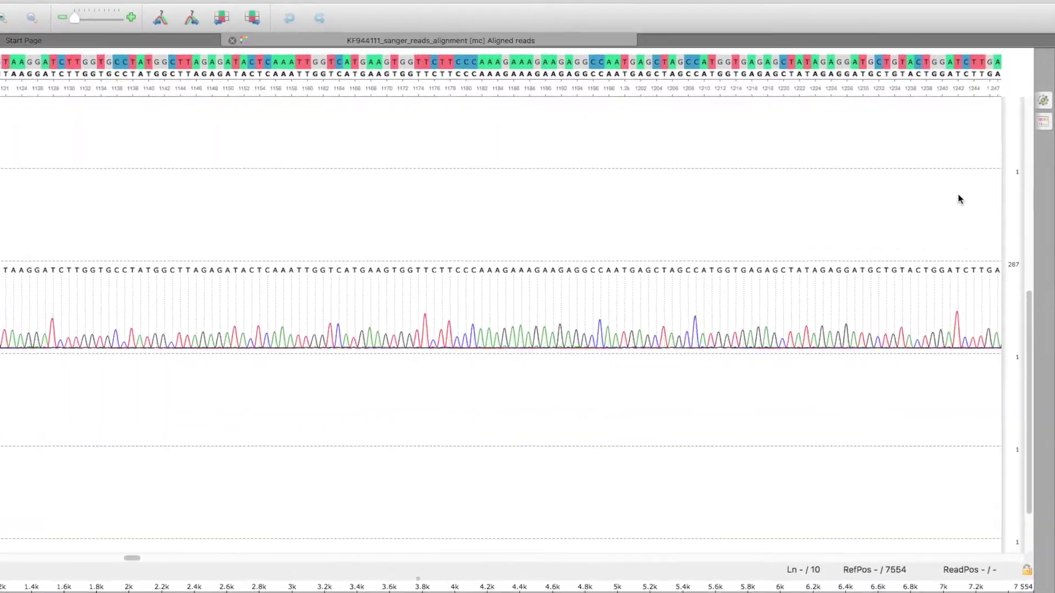
Display the Consensus panel: Simple extended, 50% threshold, exporting to Aligned reads_consensus.txt
{"action": "left_click", "coordinate": [1040, 128]}
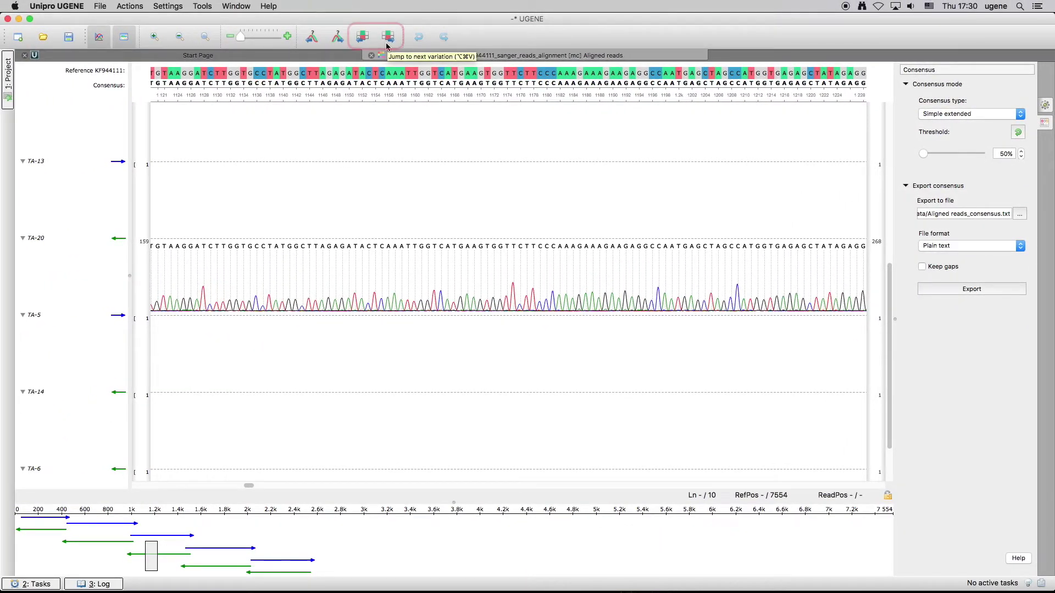
Step forward twice and back once through variations from the reference
{"action": "left_click", "coordinate": [388, 43]}
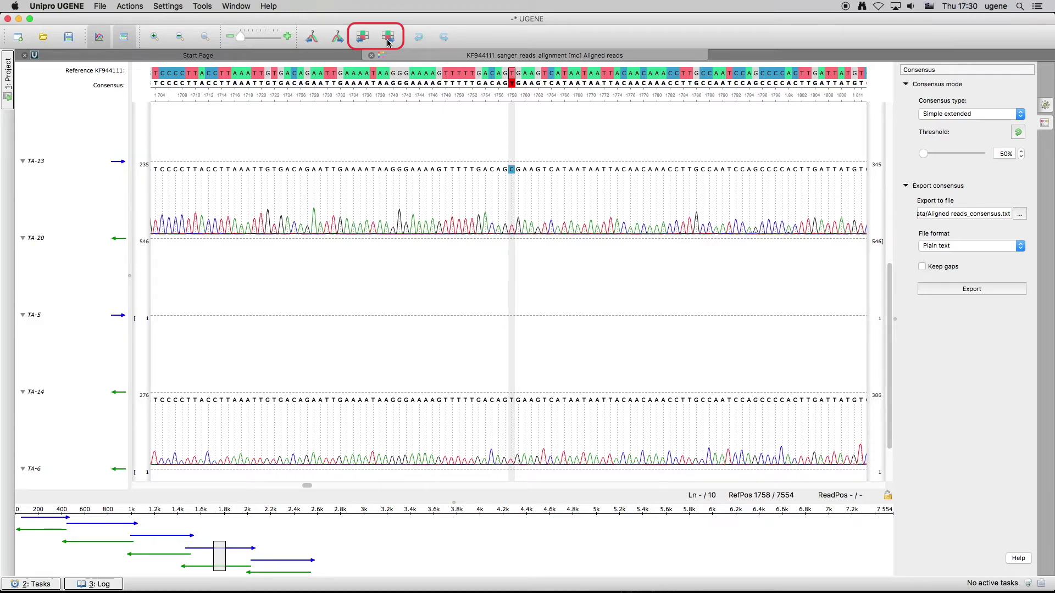
{"action": "left_click", "coordinate": [387, 37]}
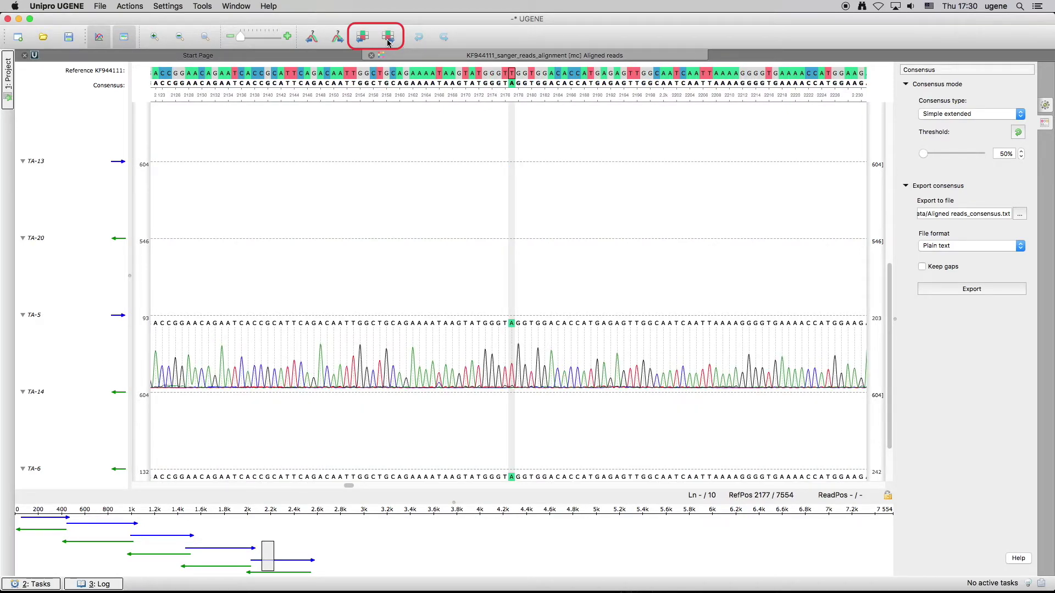
{"action": "left_click", "coordinate": [365, 41]}
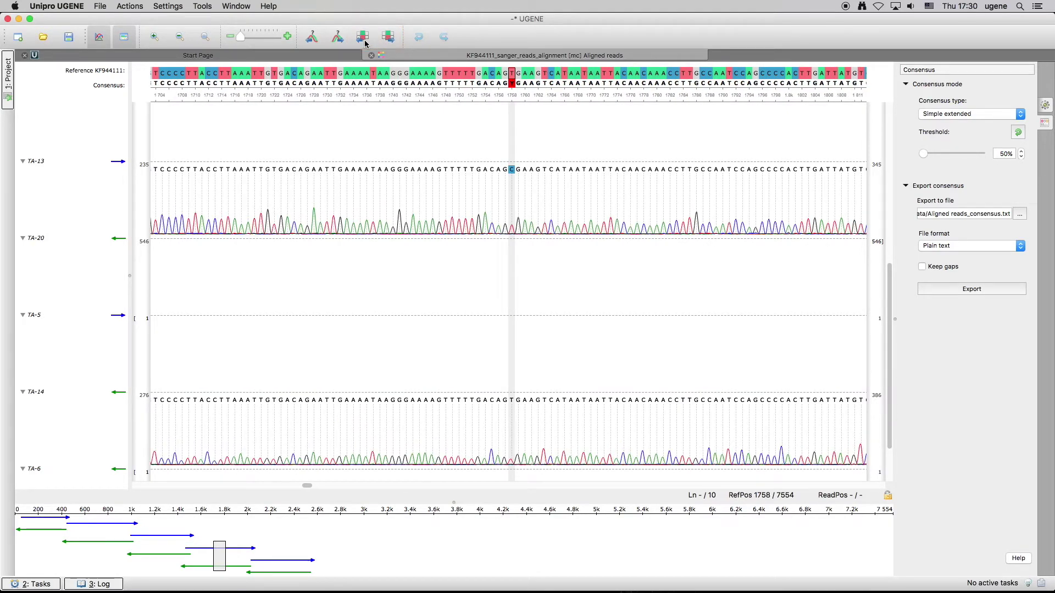
Export the alignment without chromatograms as CLUSTALW file KF944111_sanger_reads_alignment.aln
{"action": "right_click", "coordinate": [456, 129]}
{"action": "mouse_move", "coordinate": [475, 134]}
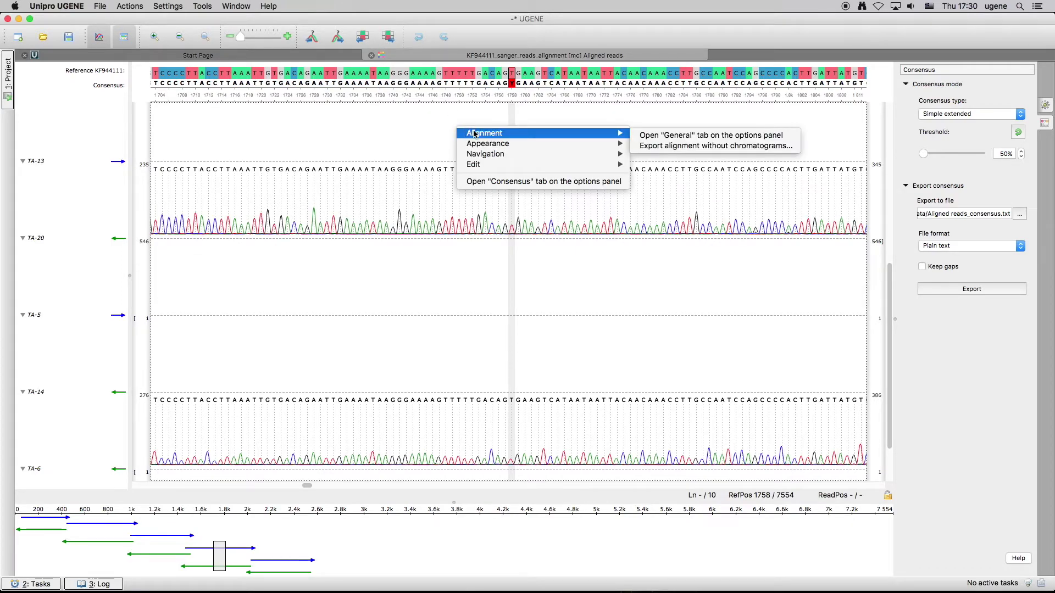
{"action": "left_click", "coordinate": [662, 147]}
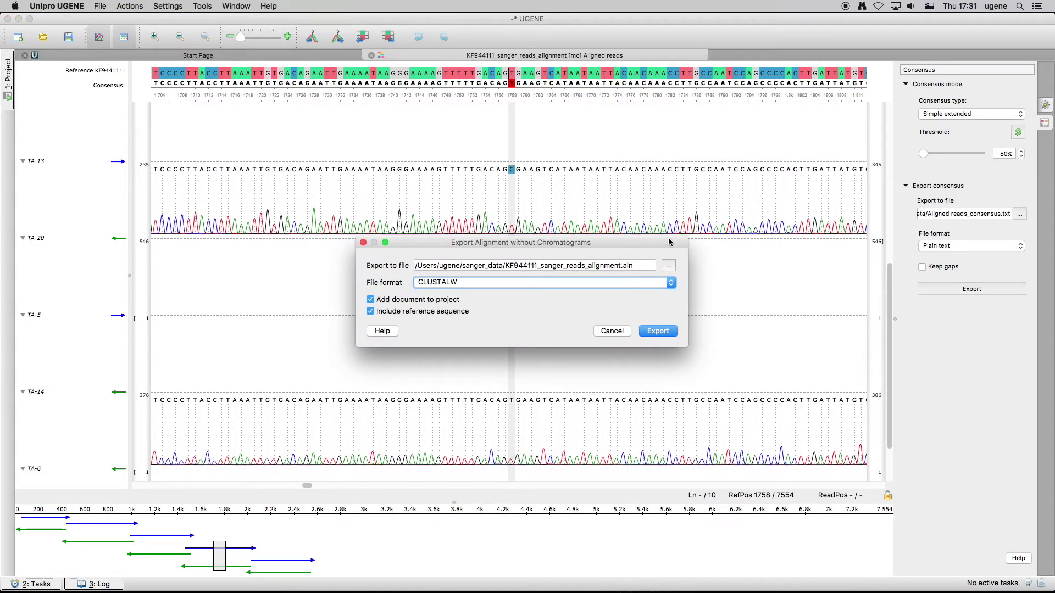
{"action": "left_click", "coordinate": [670, 330]}
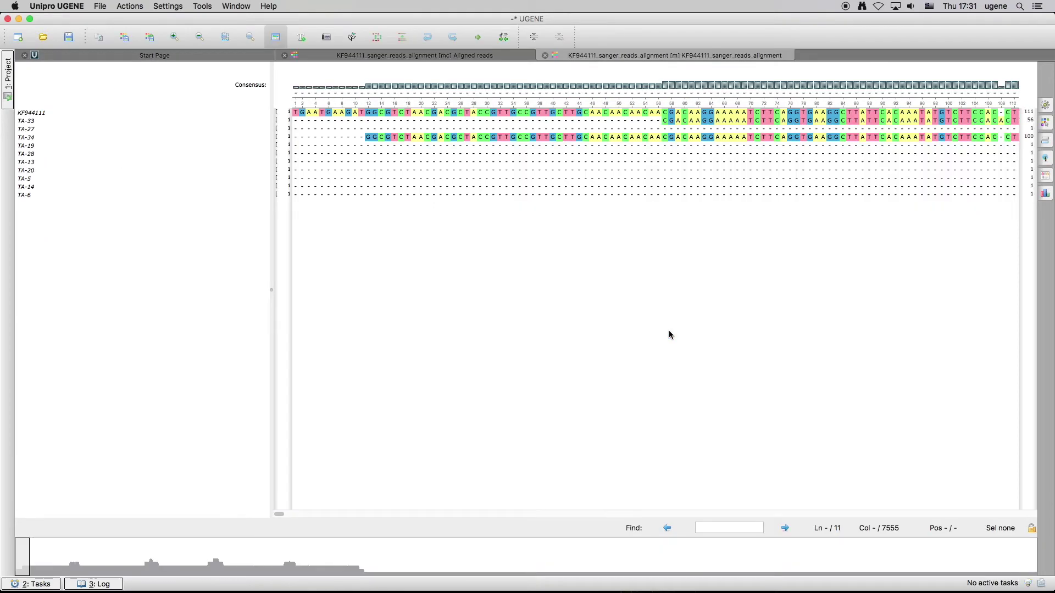